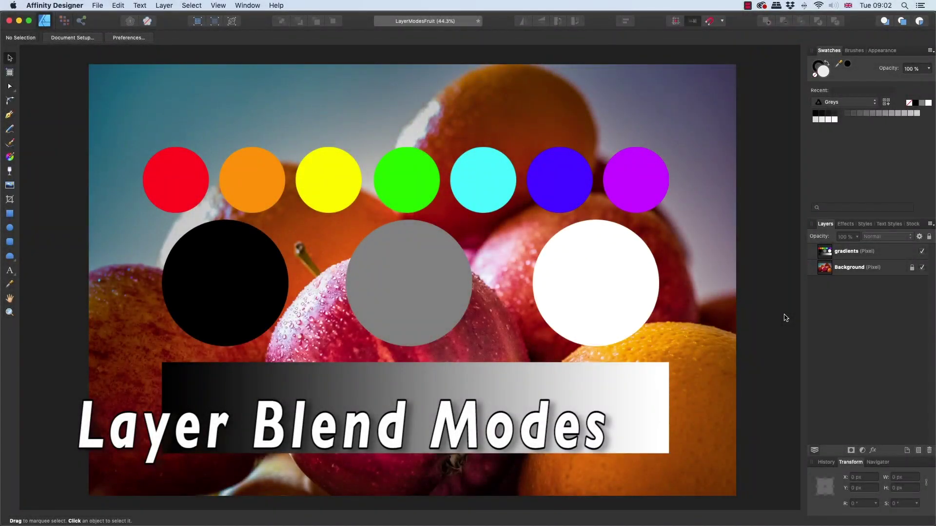
Step: Select the gradients layer and browse its blend modes, leaving it at Normal
click(856, 252)
click(884, 238)
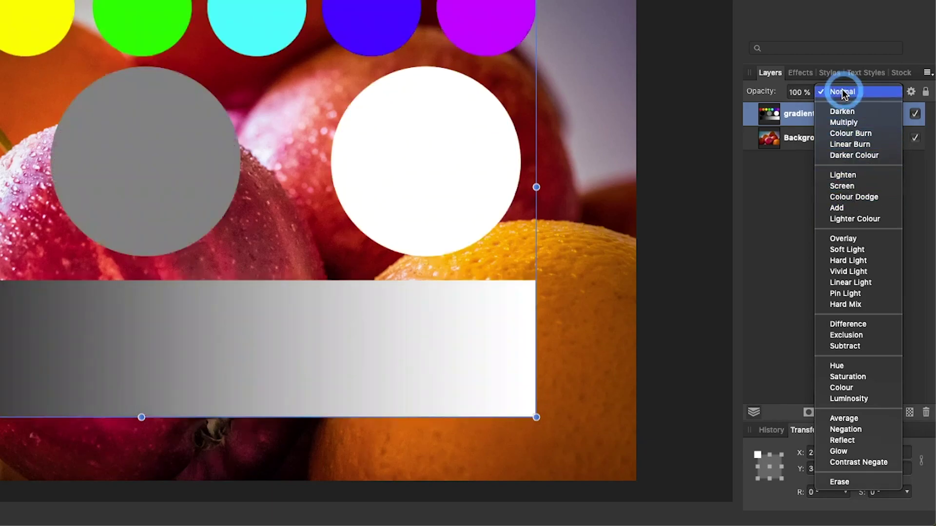
click(841, 91)
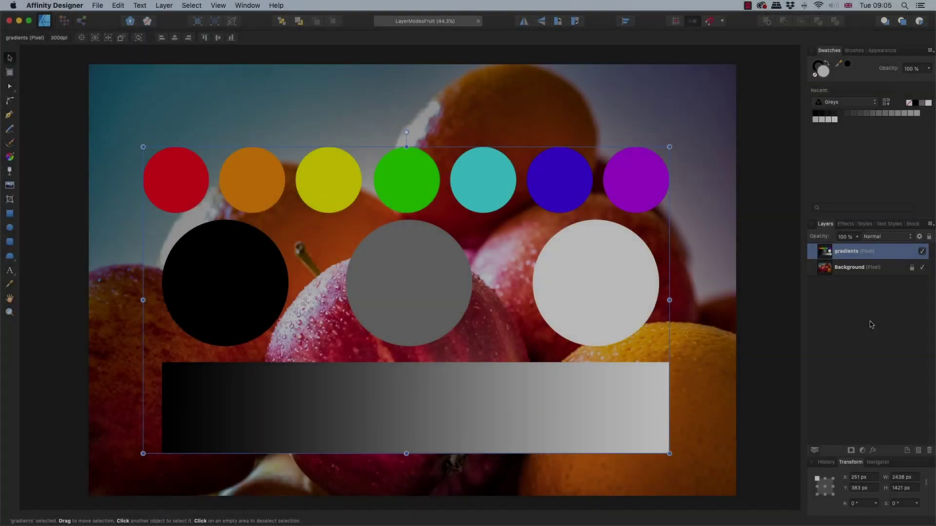
click(870, 322)
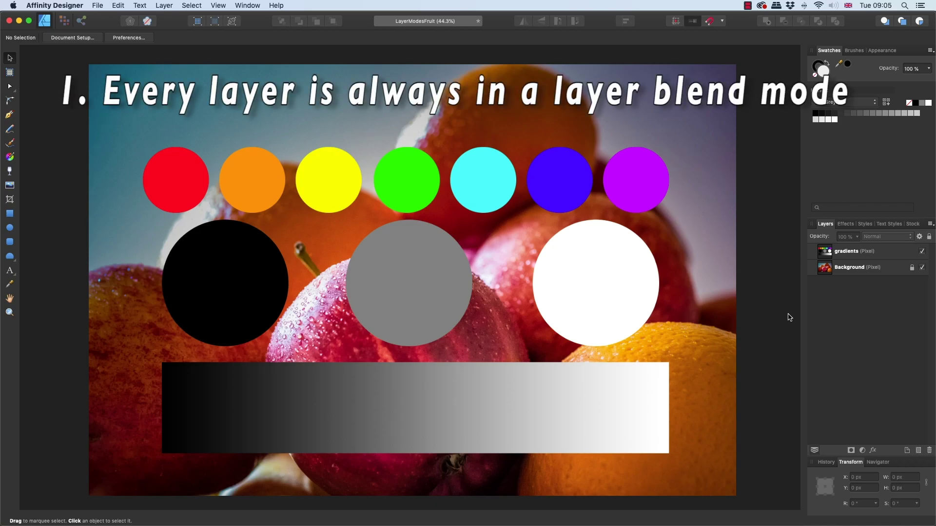
click(860, 252)
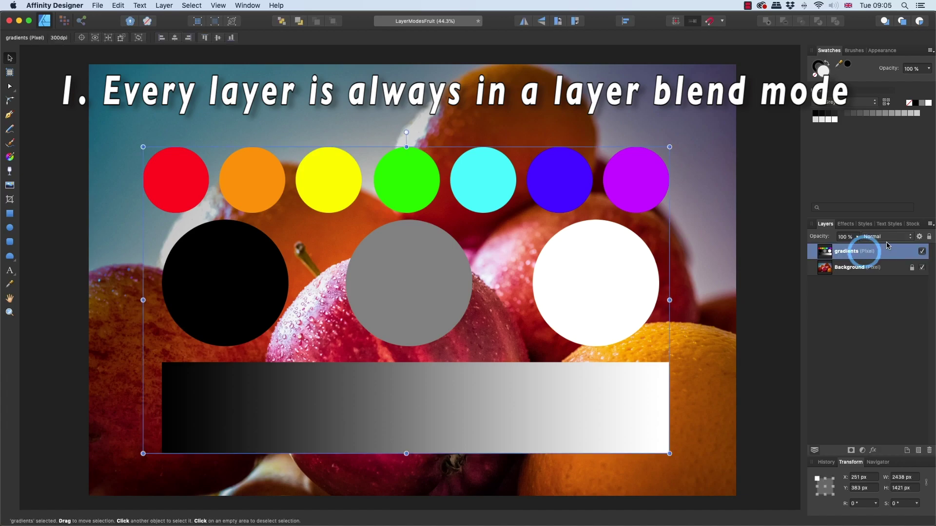
click(887, 238)
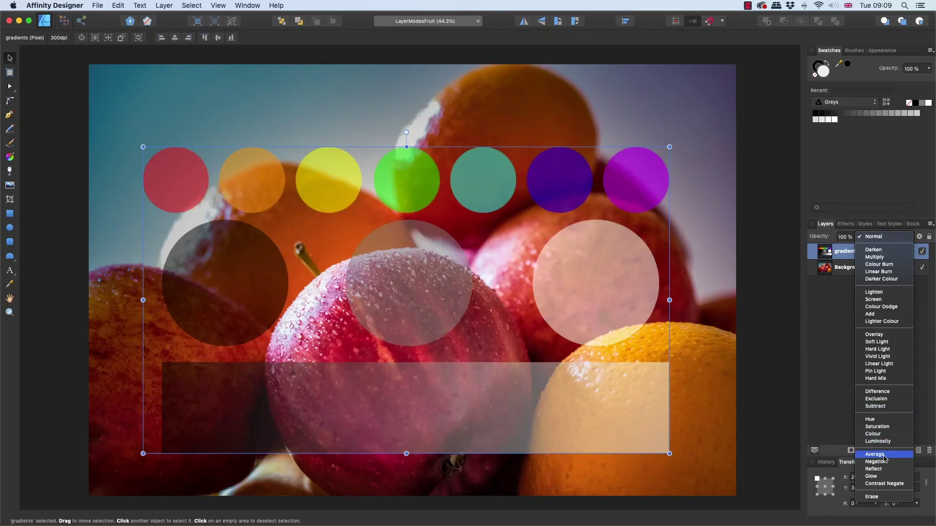
click(825, 346)
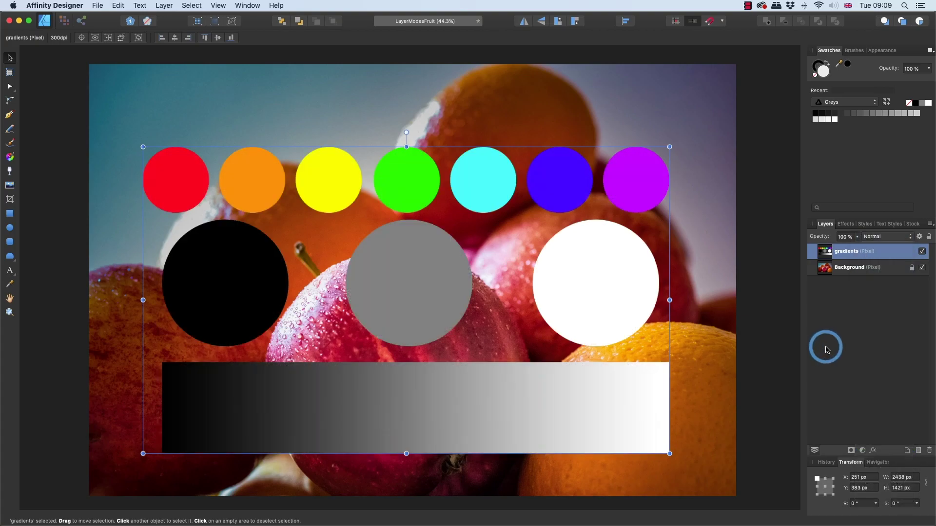
Step: Switch the gradients layer to Screen blending and lower its opacity to 61%
click(891, 238)
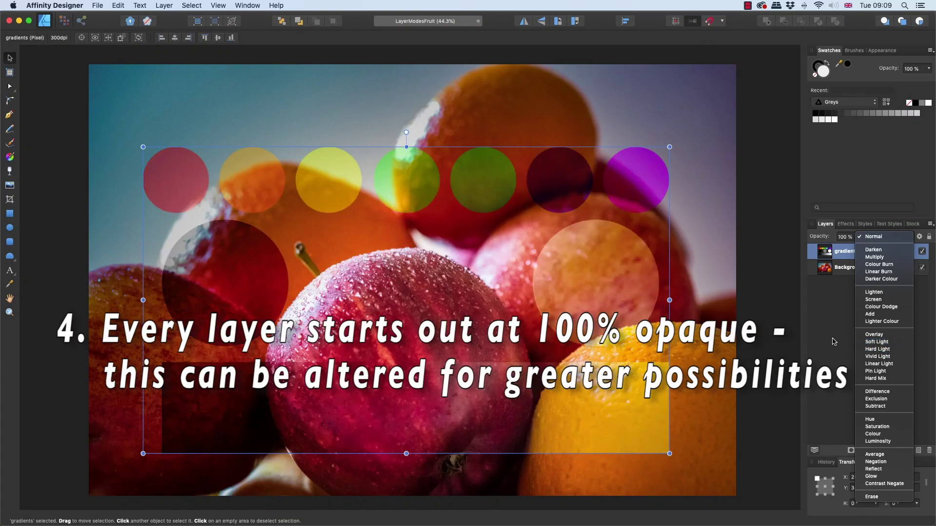
click(886, 299)
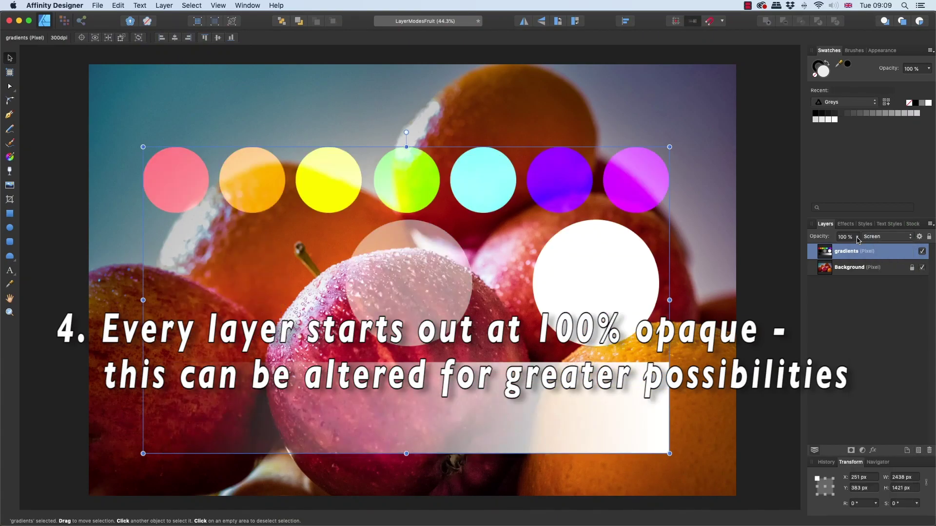
click(857, 236)
drag(856, 248, 825, 249)
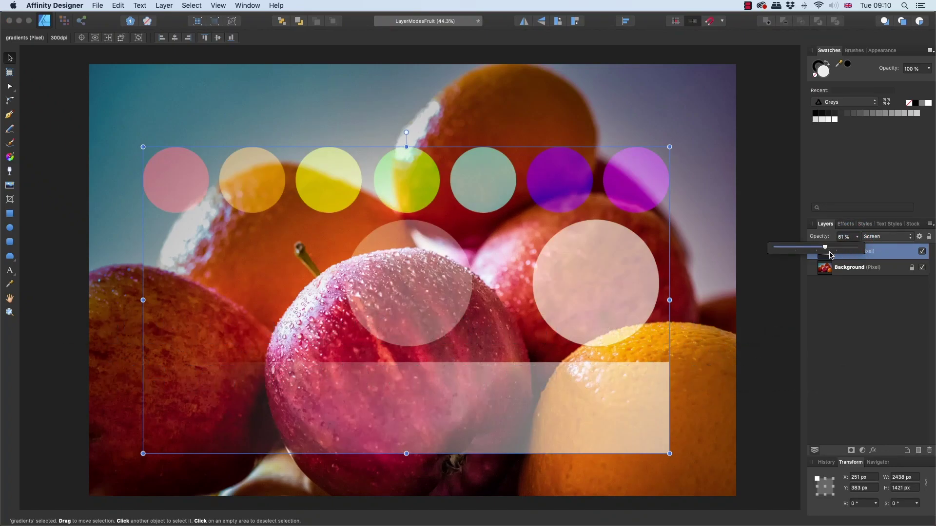
Step: Keep Screen, raise the layer opacity back to 100%, and deselect everything
click(898, 238)
click(833, 359)
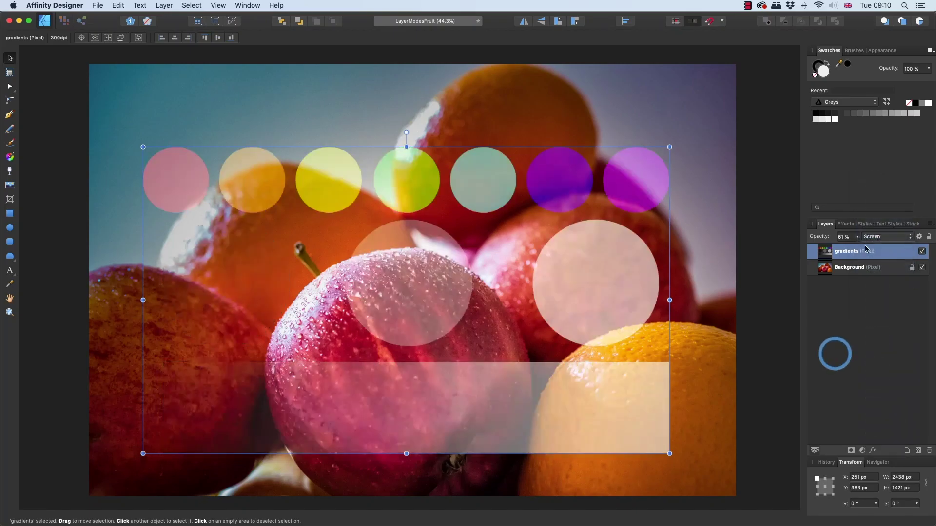
click(856, 237)
drag(858, 249, 893, 249)
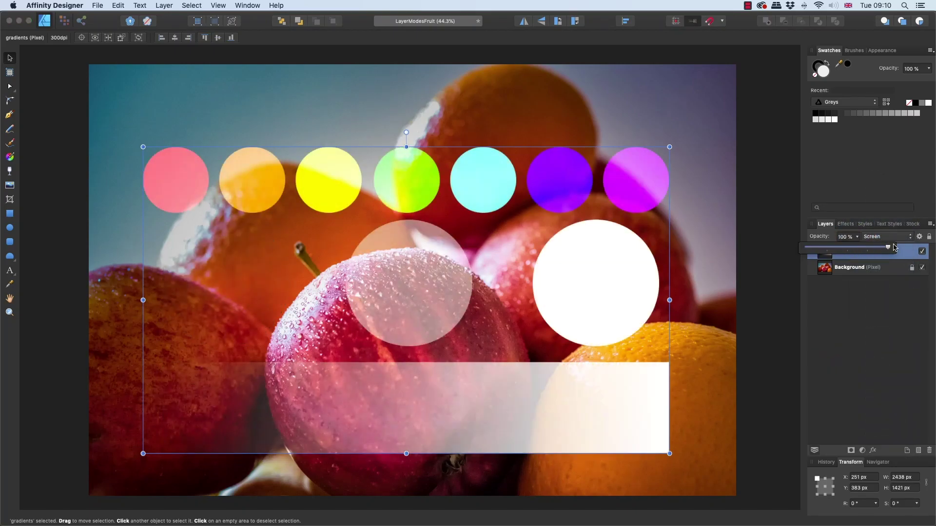
click(852, 302)
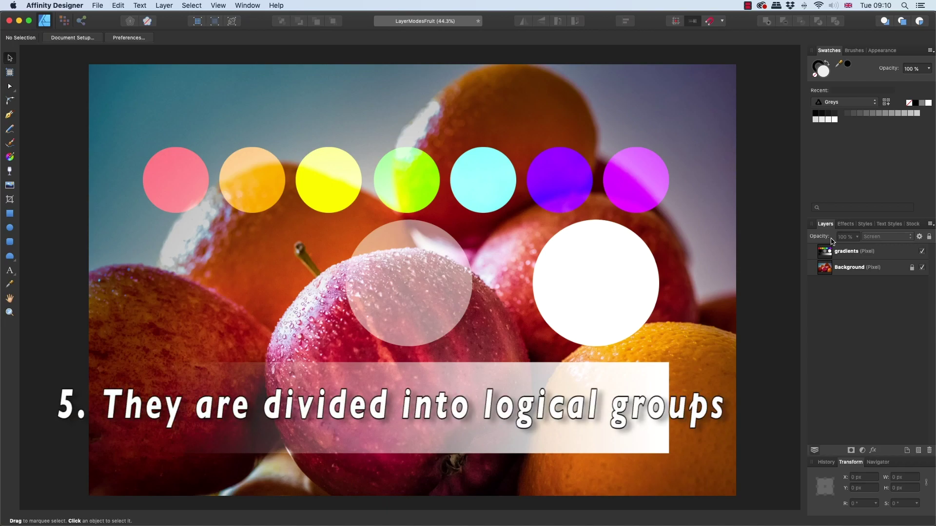
Step: Change the gradients layer's blend mode from Screen back to Normal
click(861, 250)
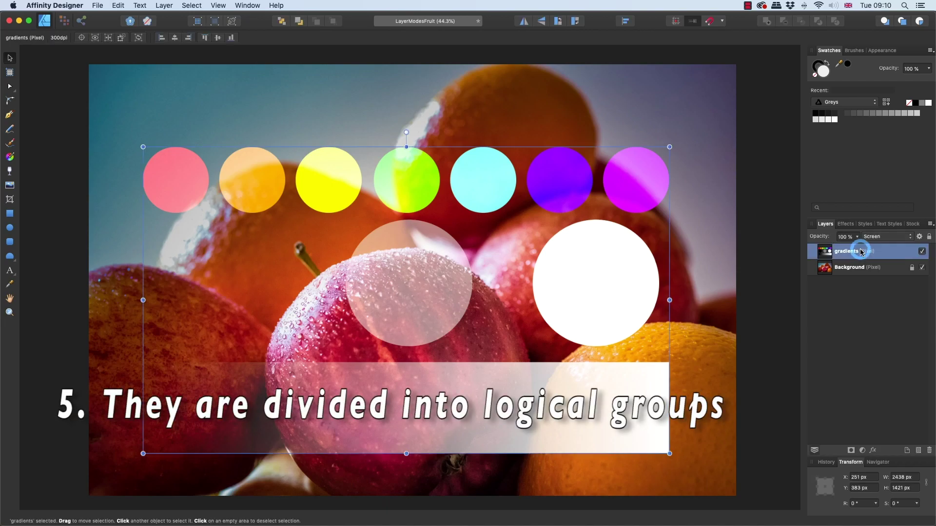
click(885, 237)
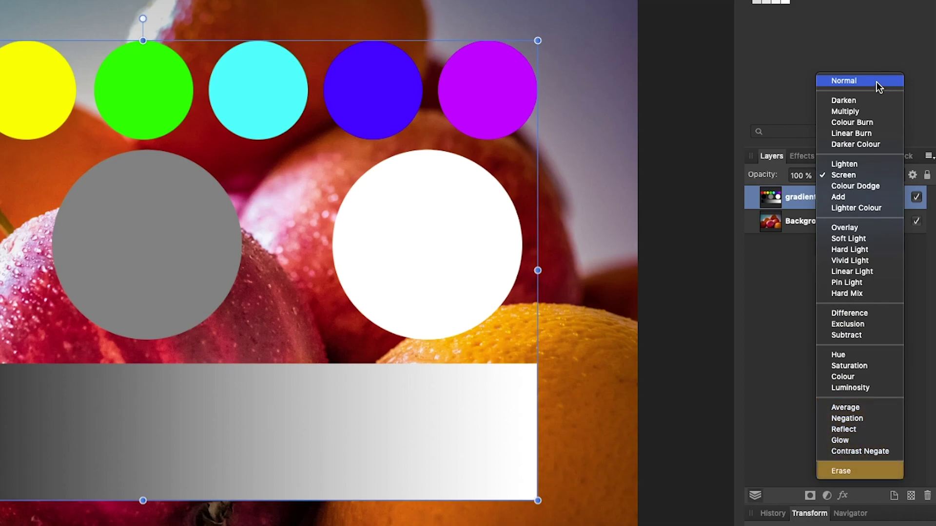
click(865, 81)
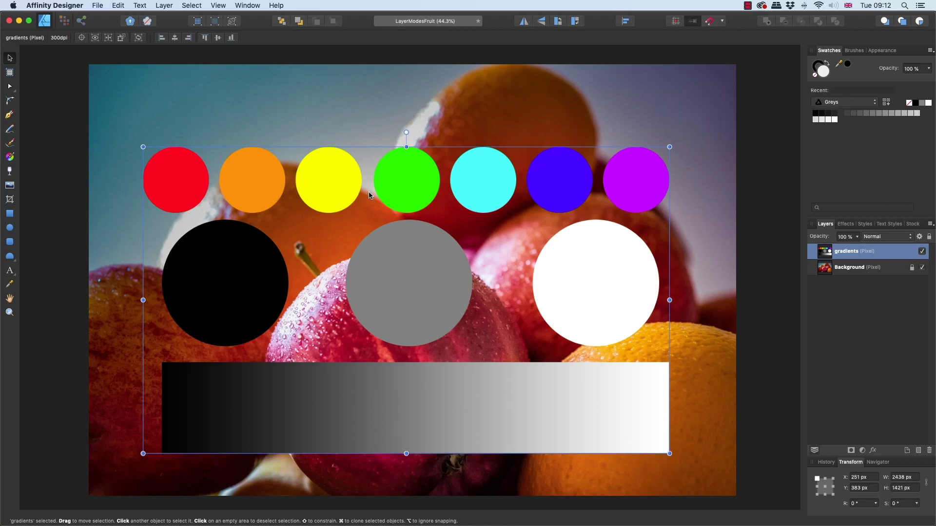
Step: Open the blend-mode list to preview Darken, Multiply and the other darkening modes
click(886, 237)
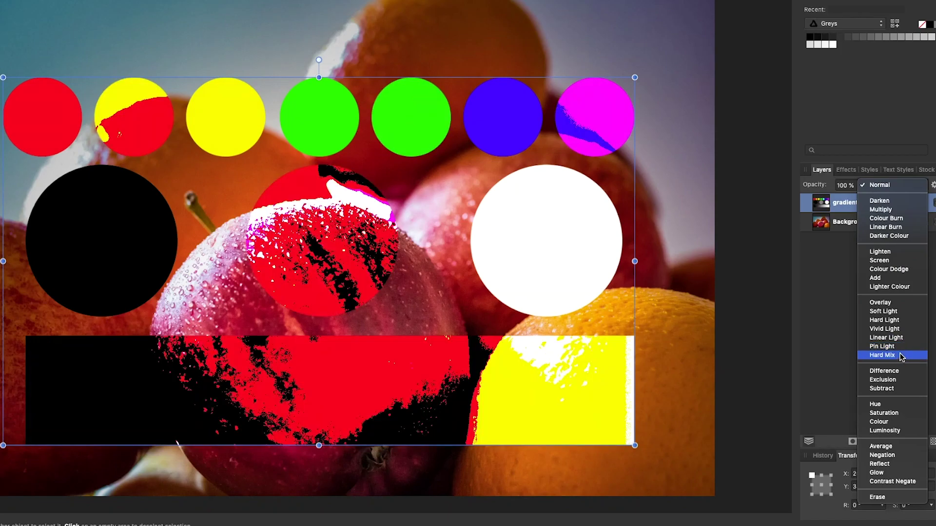
Step: Apply Hard Mix blending to the gradients layer and adjust its opacity, ending at 100%
click(900, 356)
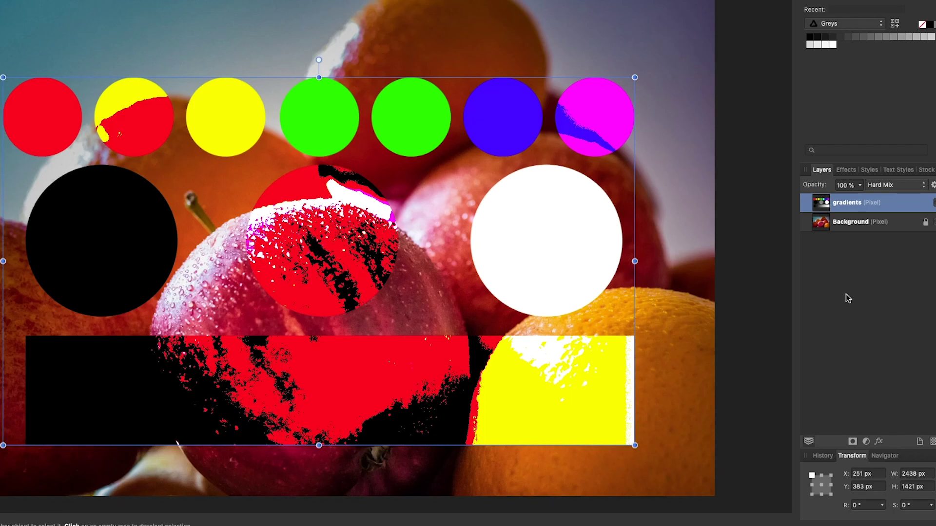
click(860, 185)
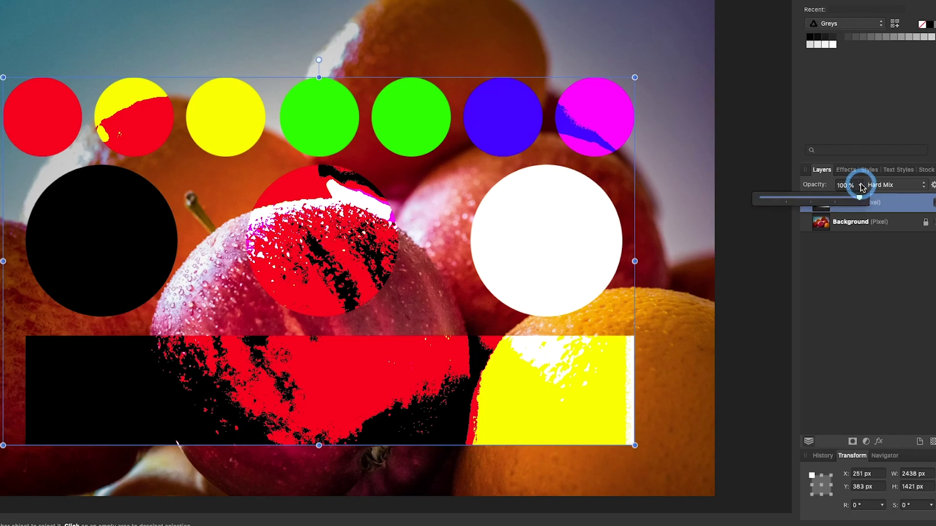
drag(860, 199, 884, 210)
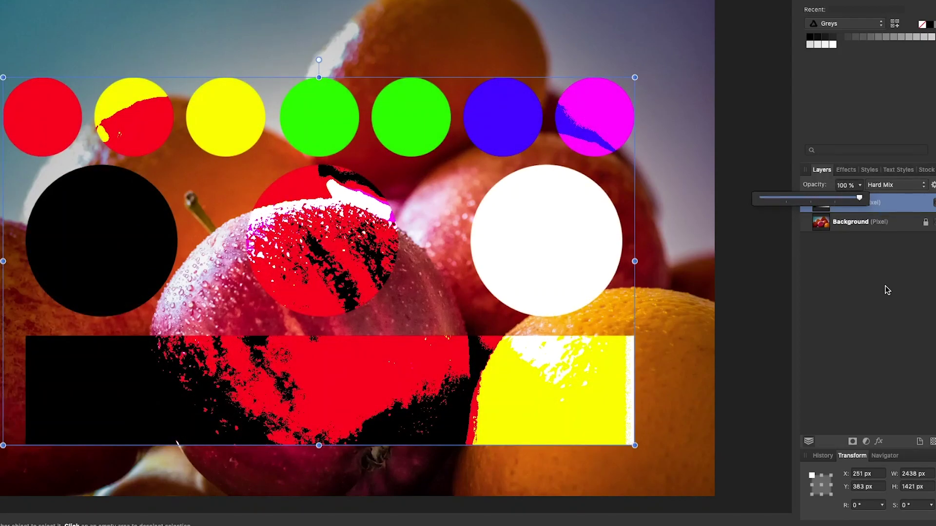
click(896, 185)
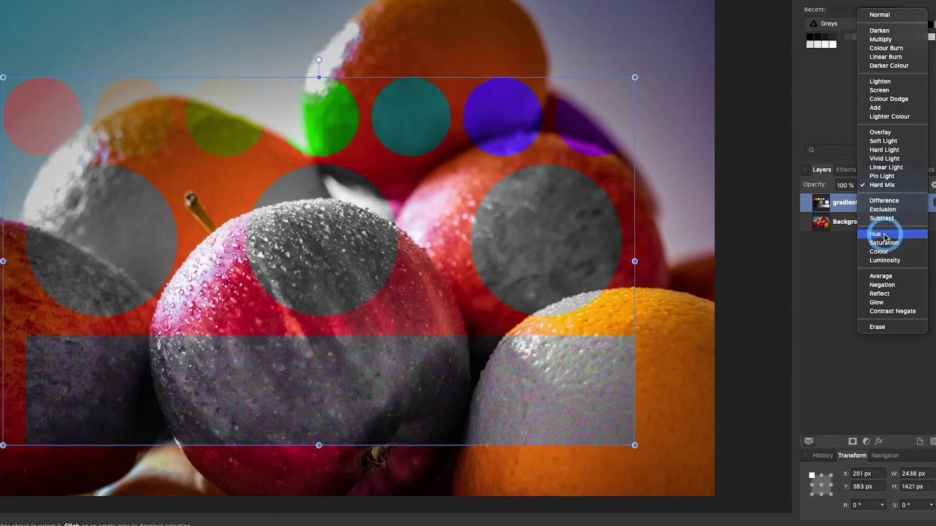
Step: Set the gradients layer to Hue blending, then add and delete an HSL adjustment
click(884, 234)
click(866, 441)
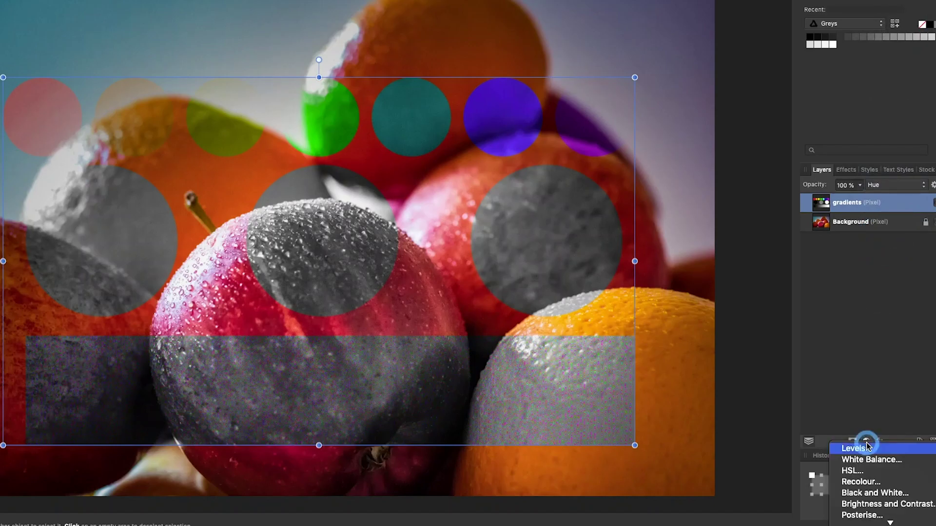
click(858, 468)
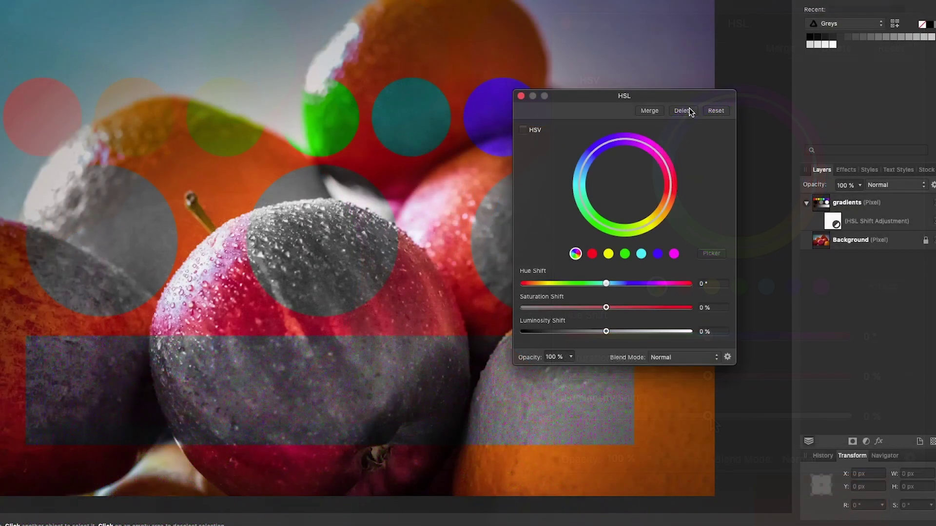
click(836, 49)
click(895, 186)
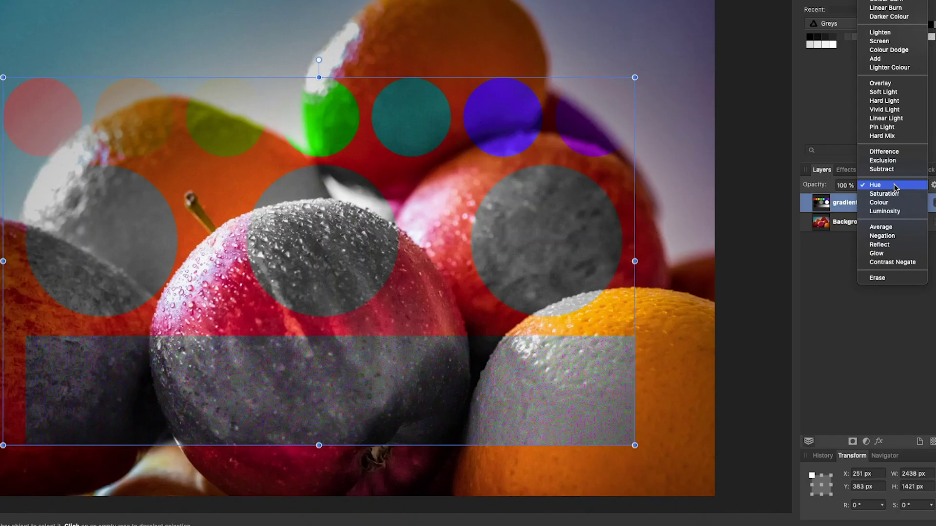
click(895, 186)
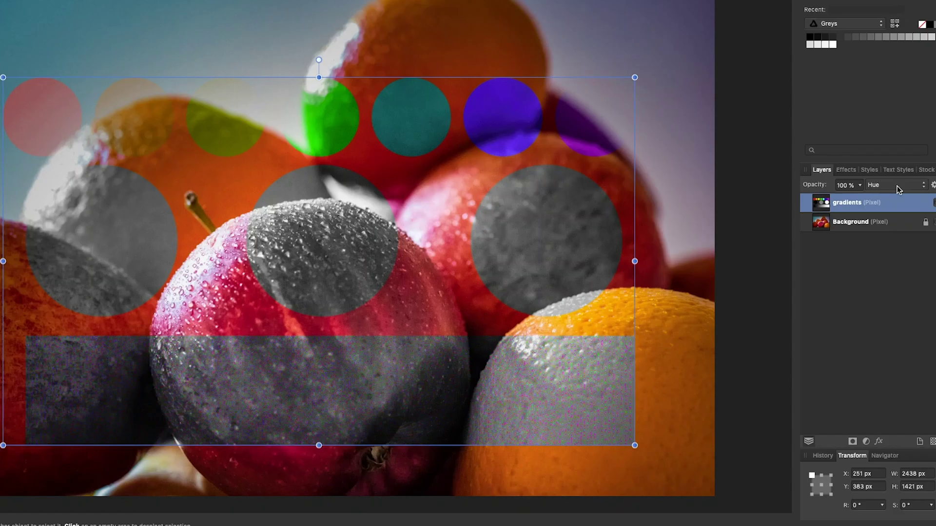
click(901, 188)
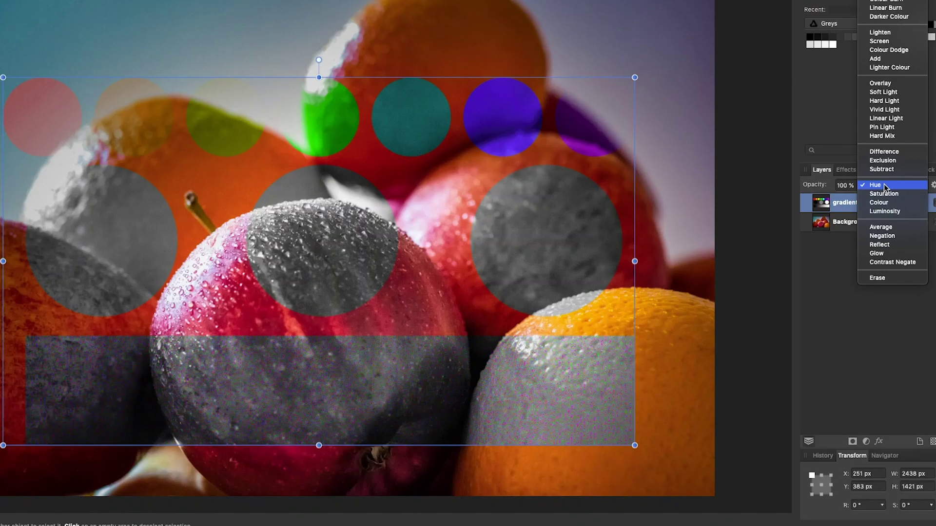
Step: Try Saturation blending on the gradients layer, then switch it to Colour
click(888, 193)
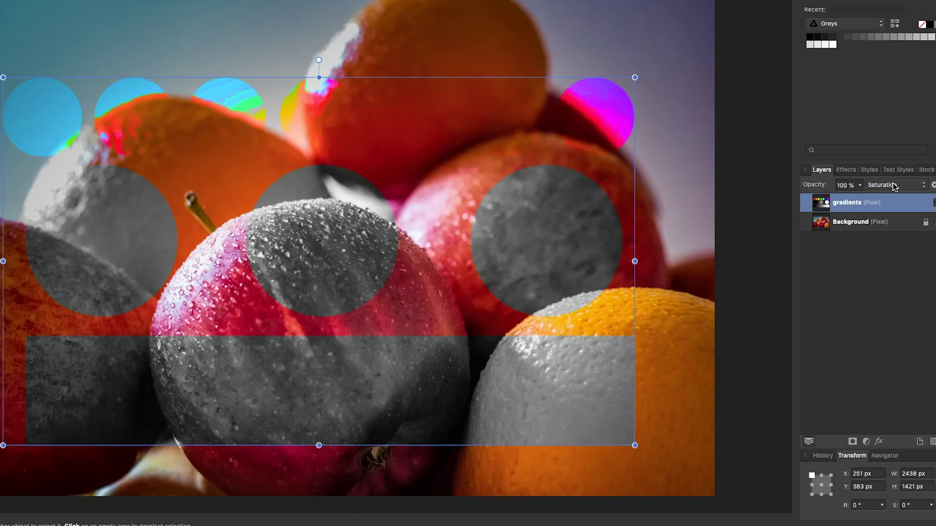
click(893, 183)
click(896, 194)
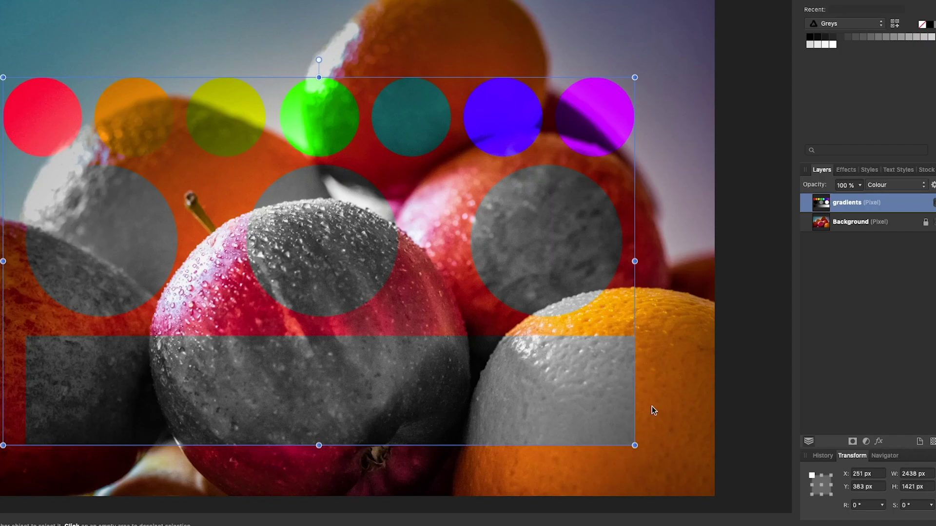
Step: Set the gradients layer's blend mode to Luminosity
click(905, 184)
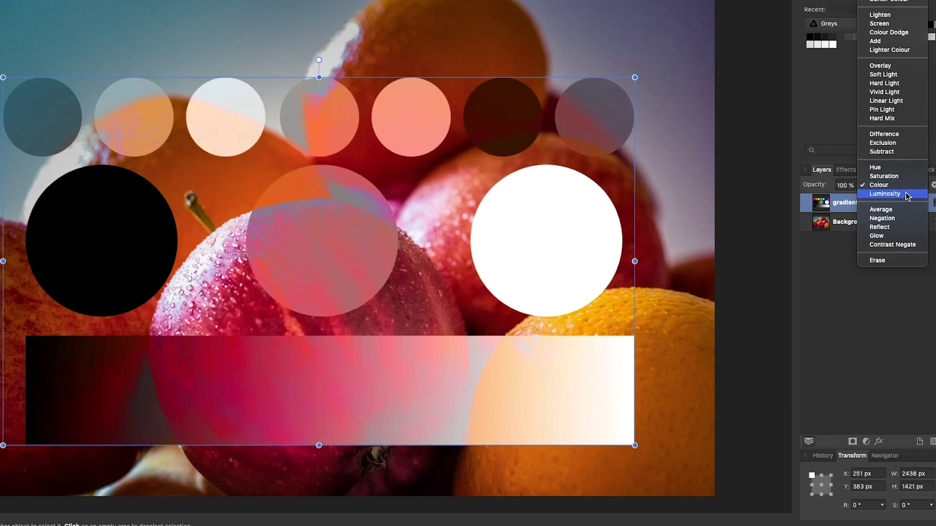
click(905, 193)
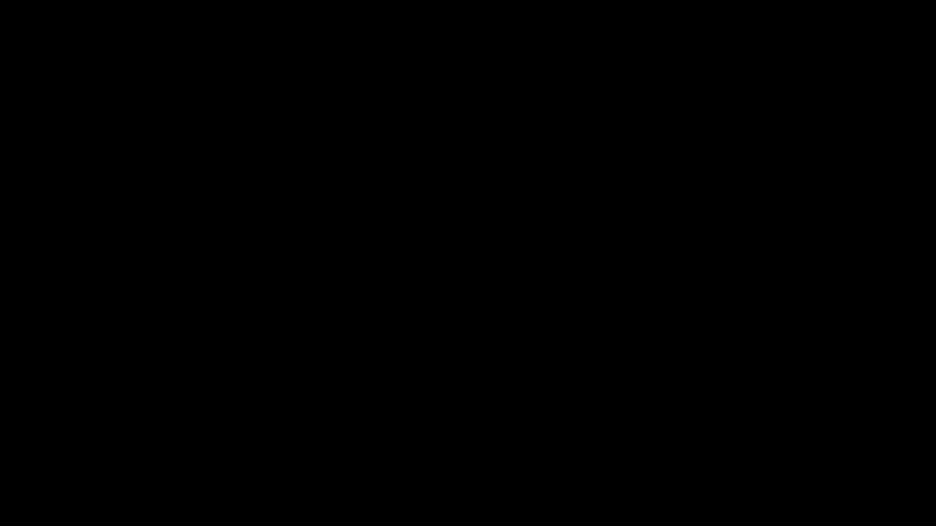
click(909, 185)
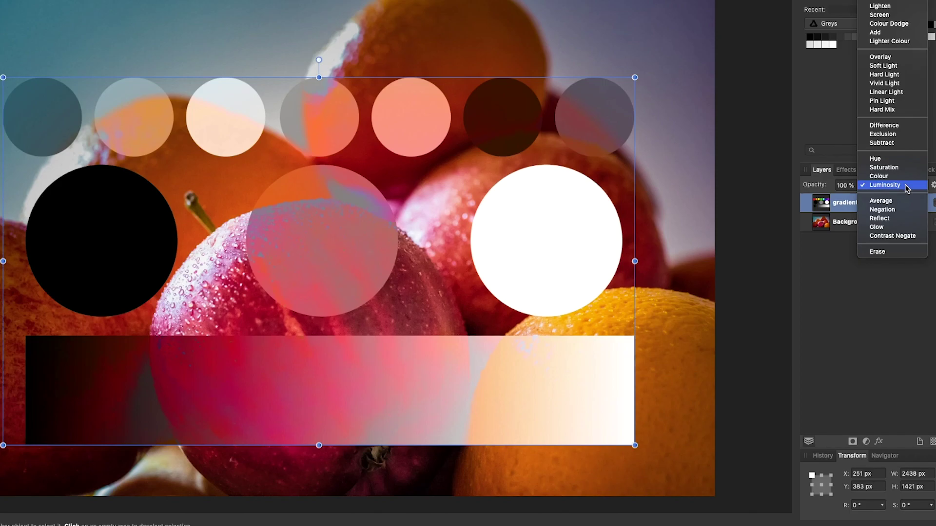
Step: Switch the gradients layer to Average, then Glow, and finally Erase blending
click(899, 201)
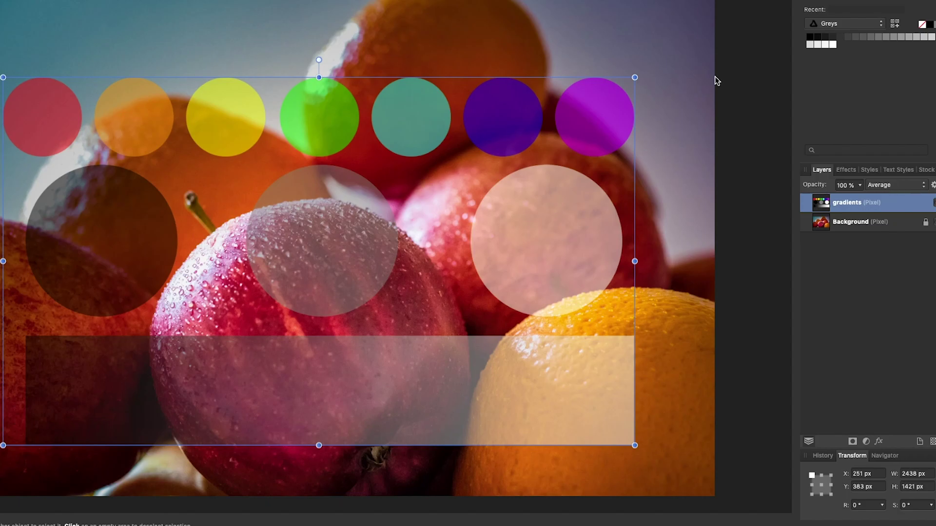
click(902, 187)
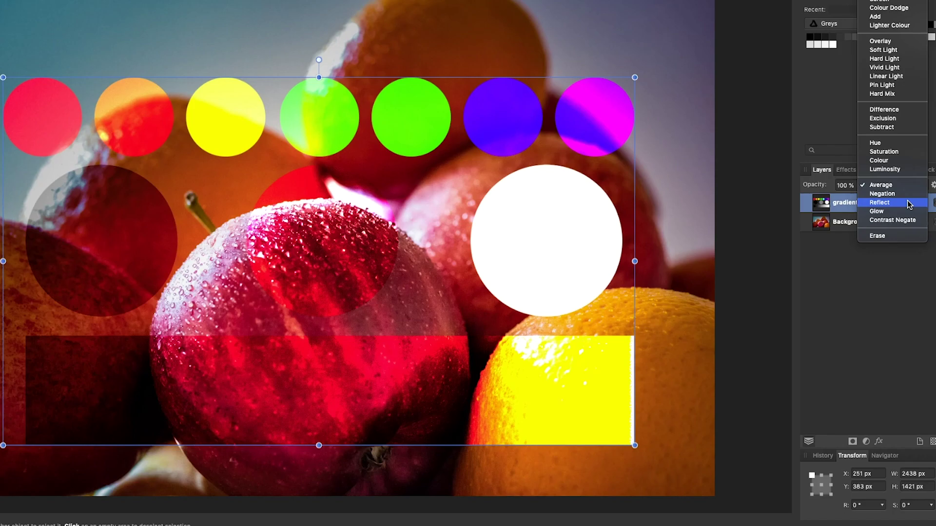
click(905, 211)
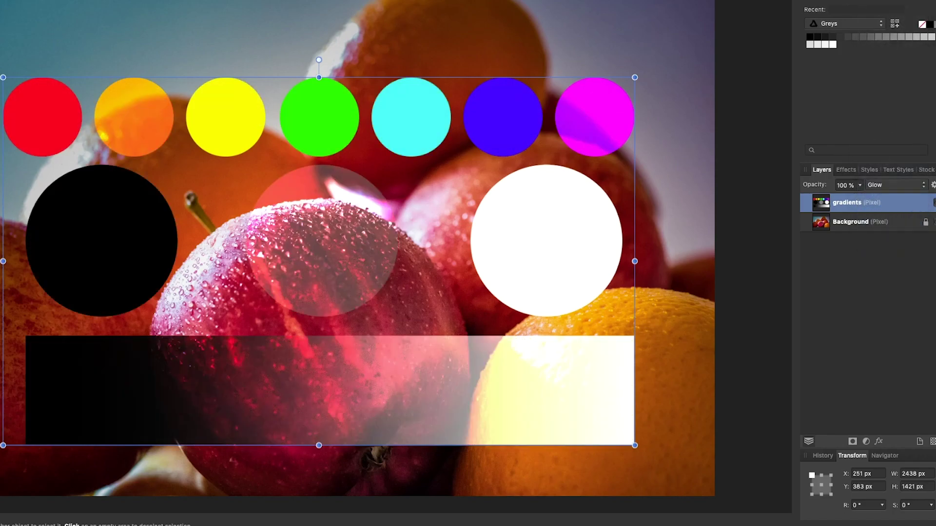
click(895, 183)
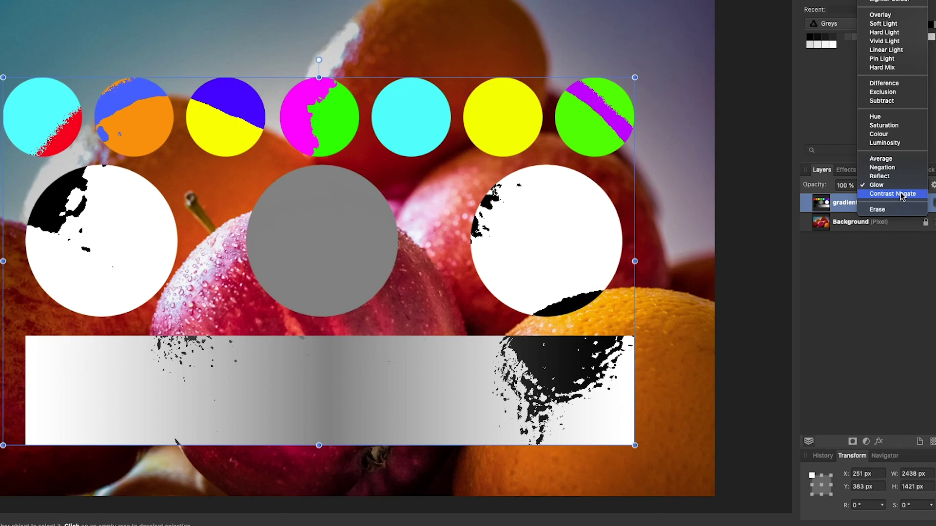
click(887, 210)
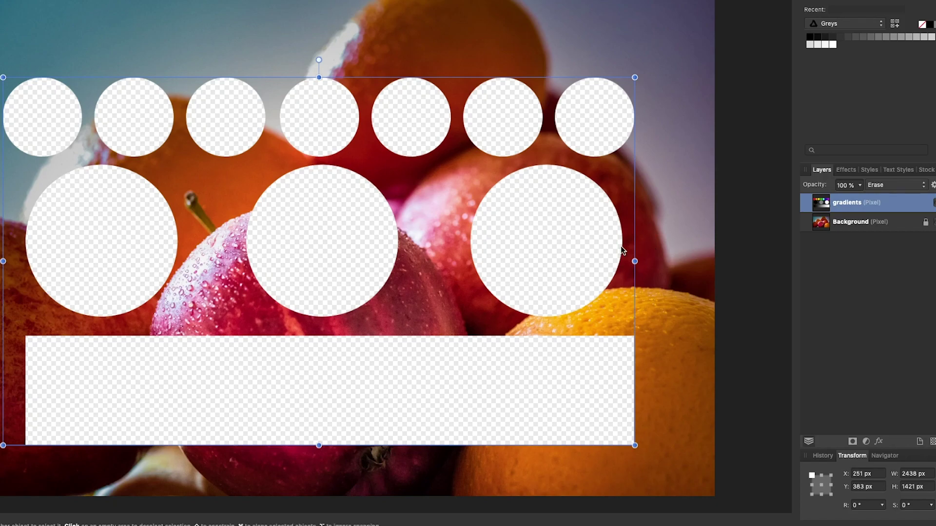
Step: Drag the gradients layer across the photo, then undo the move to restore its position
mouse_move(570, 246)
mouse_down()
mouse_move(614, 203)
mouse_move(476, 209)
mouse_move(601, 237)
mouse_move(619, 204)
mouse_up()
key(super+z)
click(908, 186)
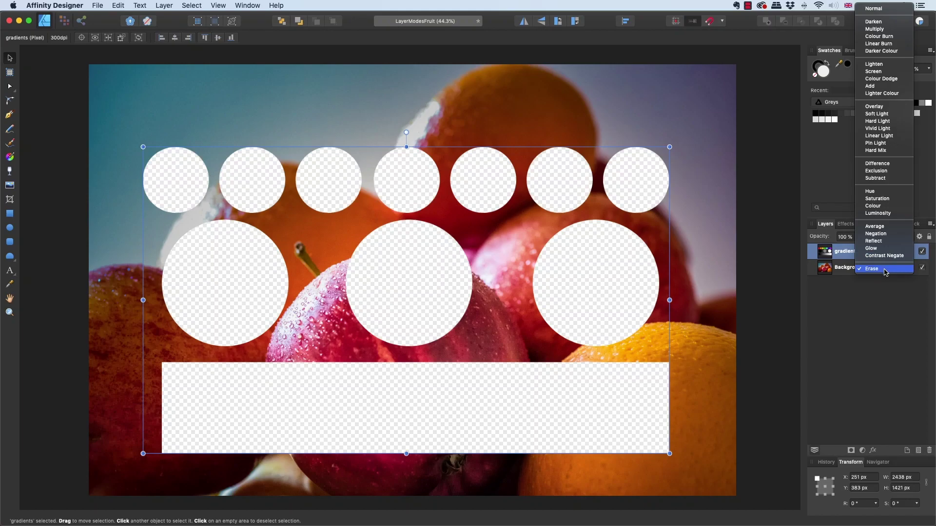
Step: Choose Normal from the gradients layer's blend mode list
click(871, 320)
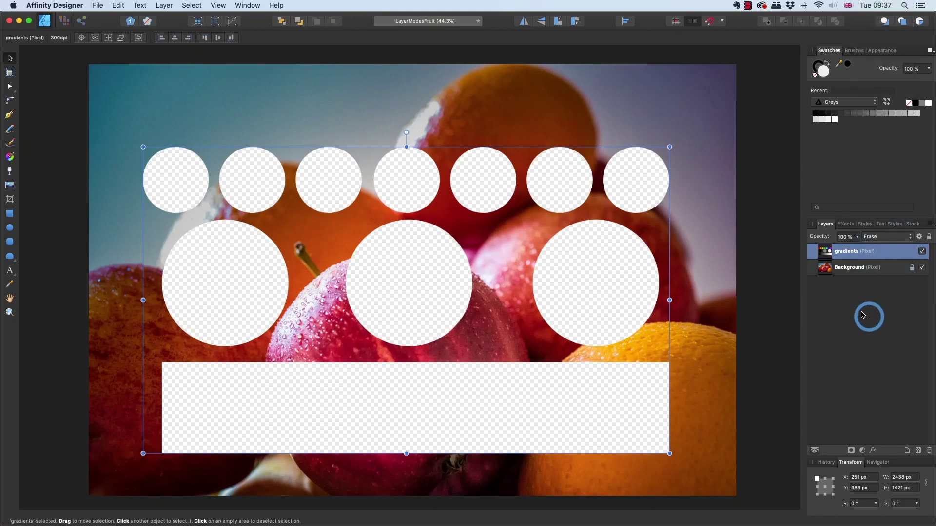